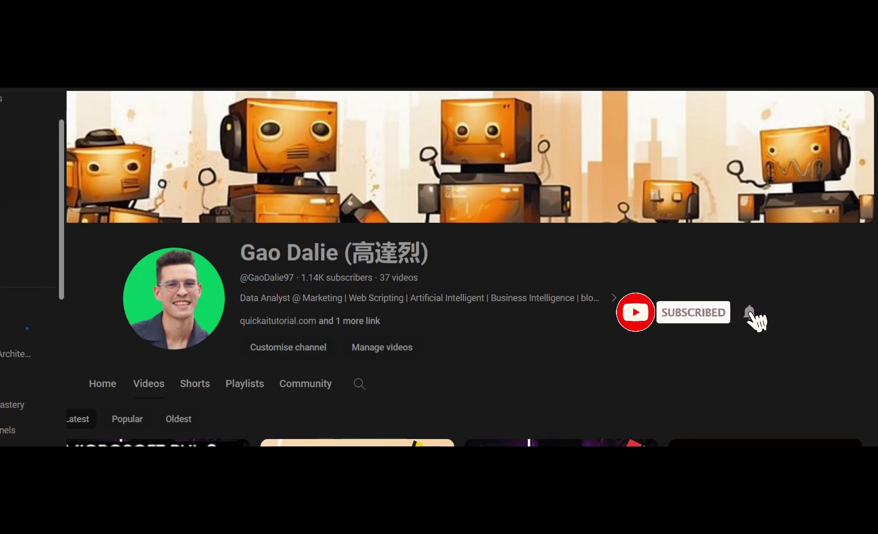
scroll(92, 235, down, 1)
scroll(92, 236, down, 1)
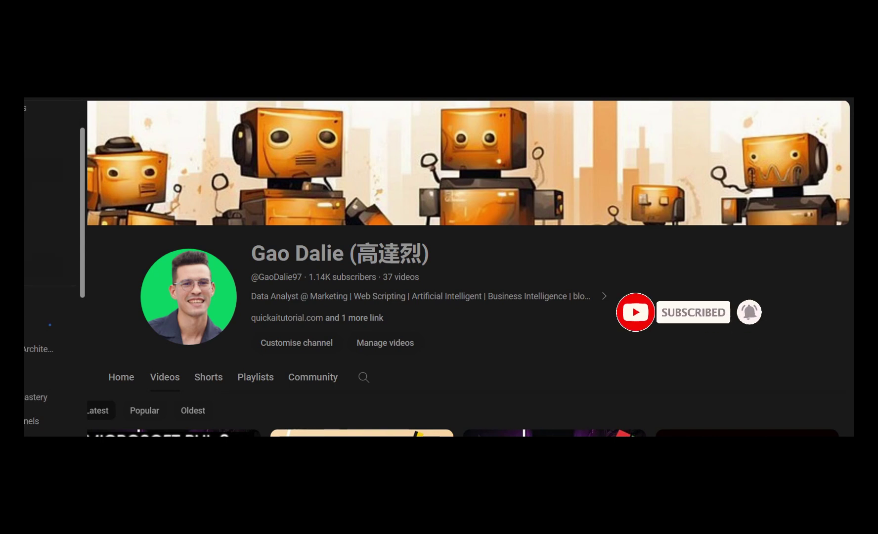
scroll(27, 251, down, 1)
scroll(114, 238, down, 1)
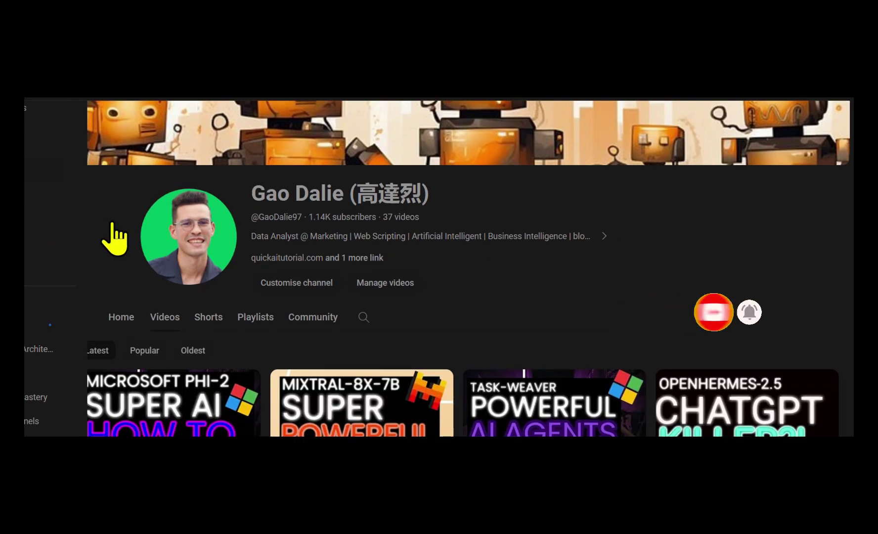
scroll(115, 238, down, 1)
scroll(115, 238, down, 1)
scroll(115, 238, down, 1)
scroll(115, 238, down, 1)
scroll(114, 238, down, 1)
scroll(115, 238, down, 1)
scroll(115, 238, down, 1)
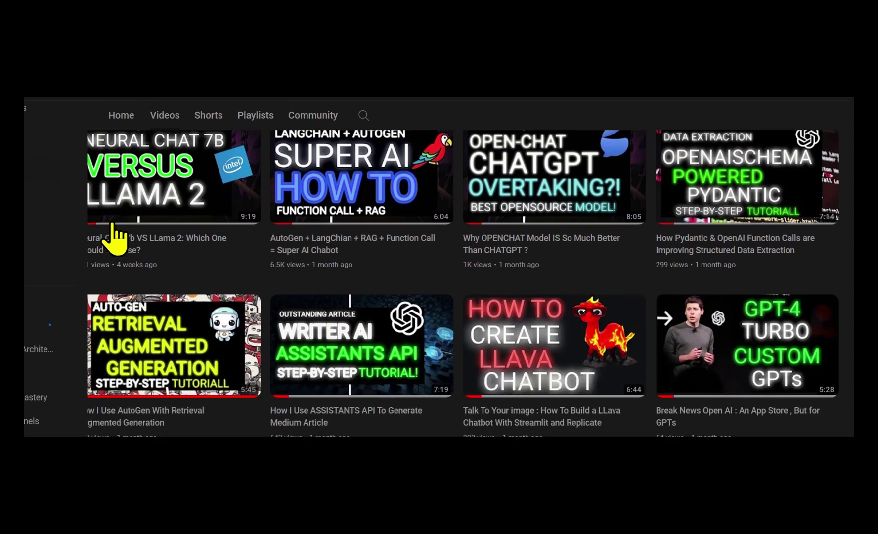
scroll(115, 239, up, 1)
scroll(115, 238, up, 1)
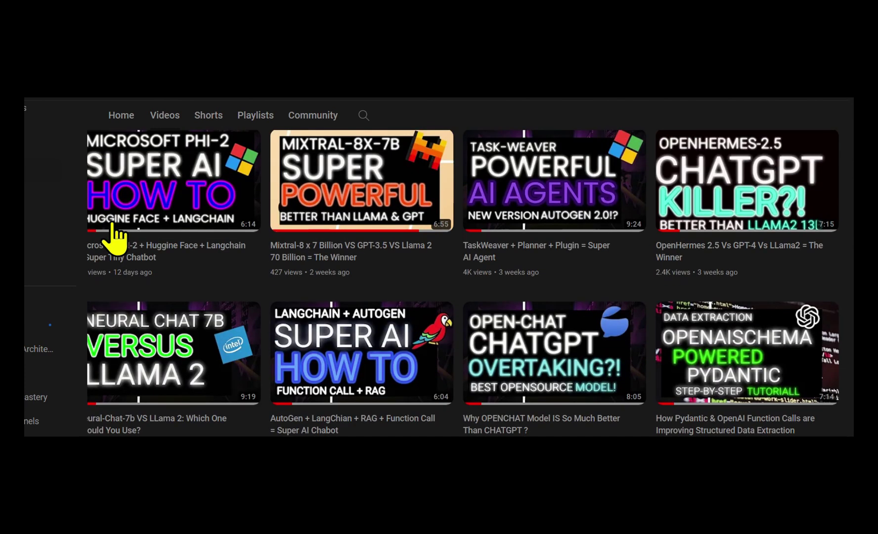